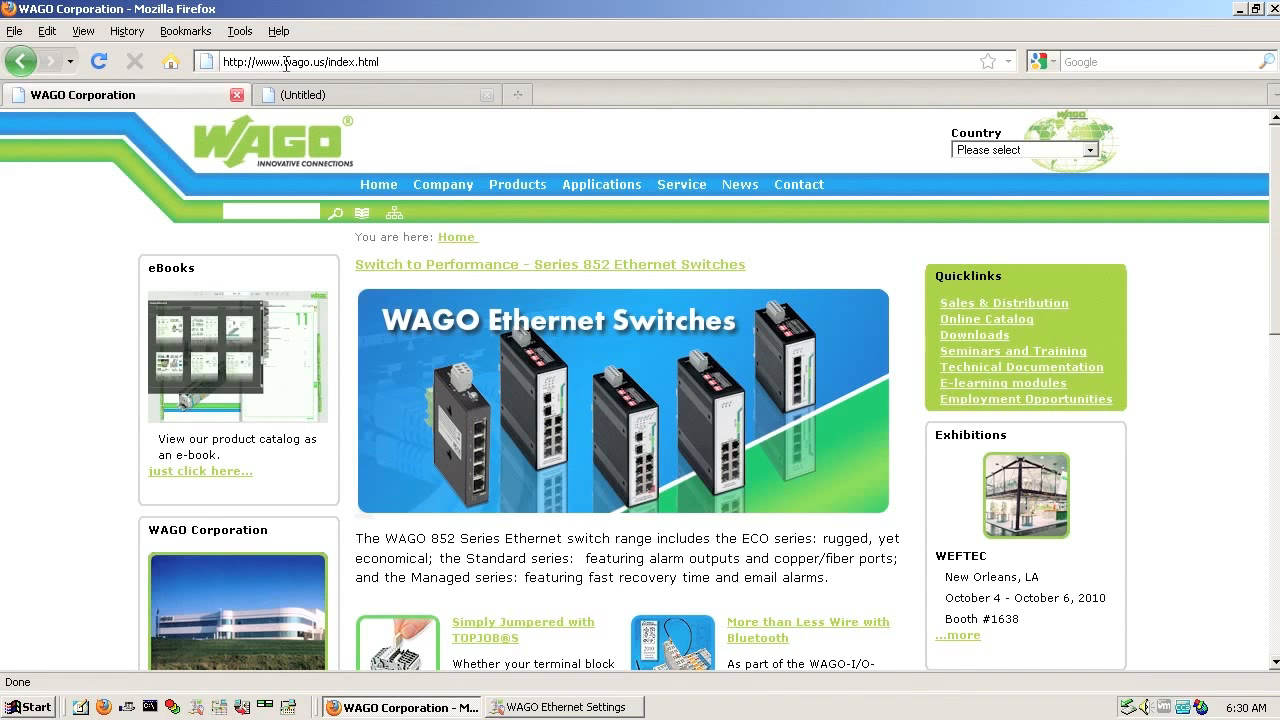
Step: Accept the automation download terms and list WAGO-I/O-SYSTEM 750/753 downloads down to 759-315 WAGO BootPServer
{"action": "left_click", "coordinate": [965, 336]}
{"action": "left_click", "coordinate": [468, 264]}
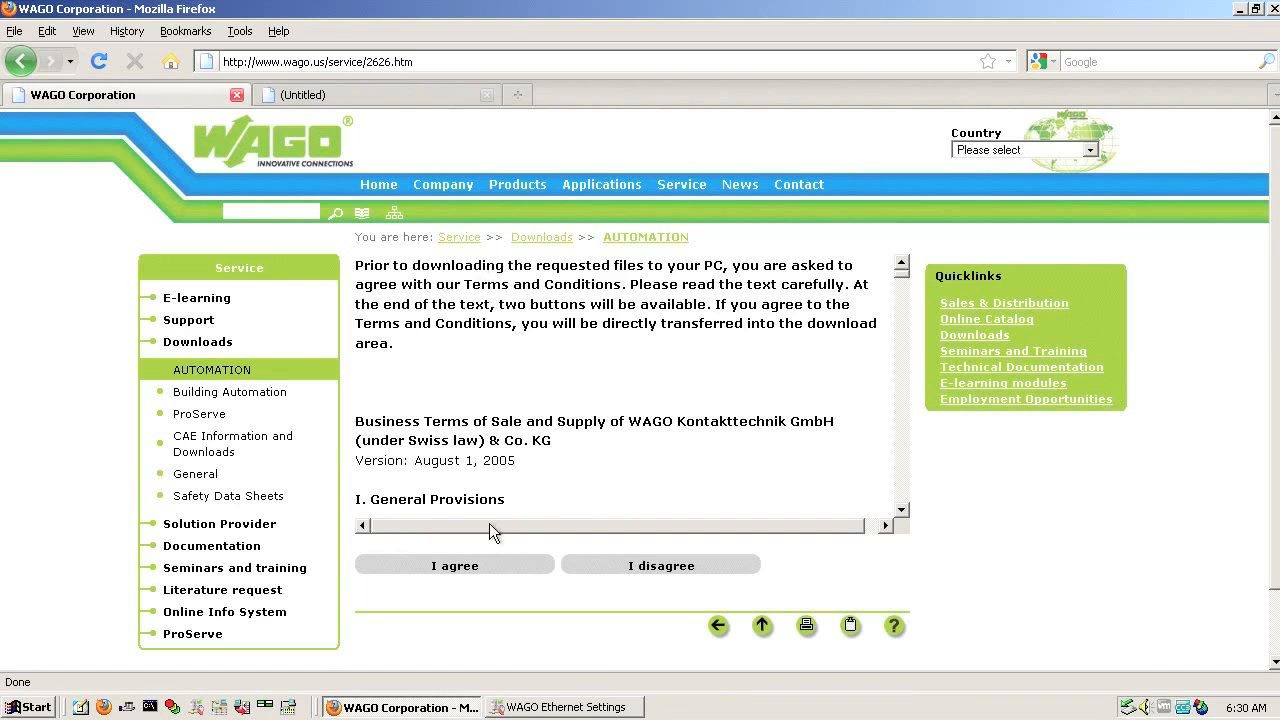
{"action": "left_click", "coordinate": [478, 566]}
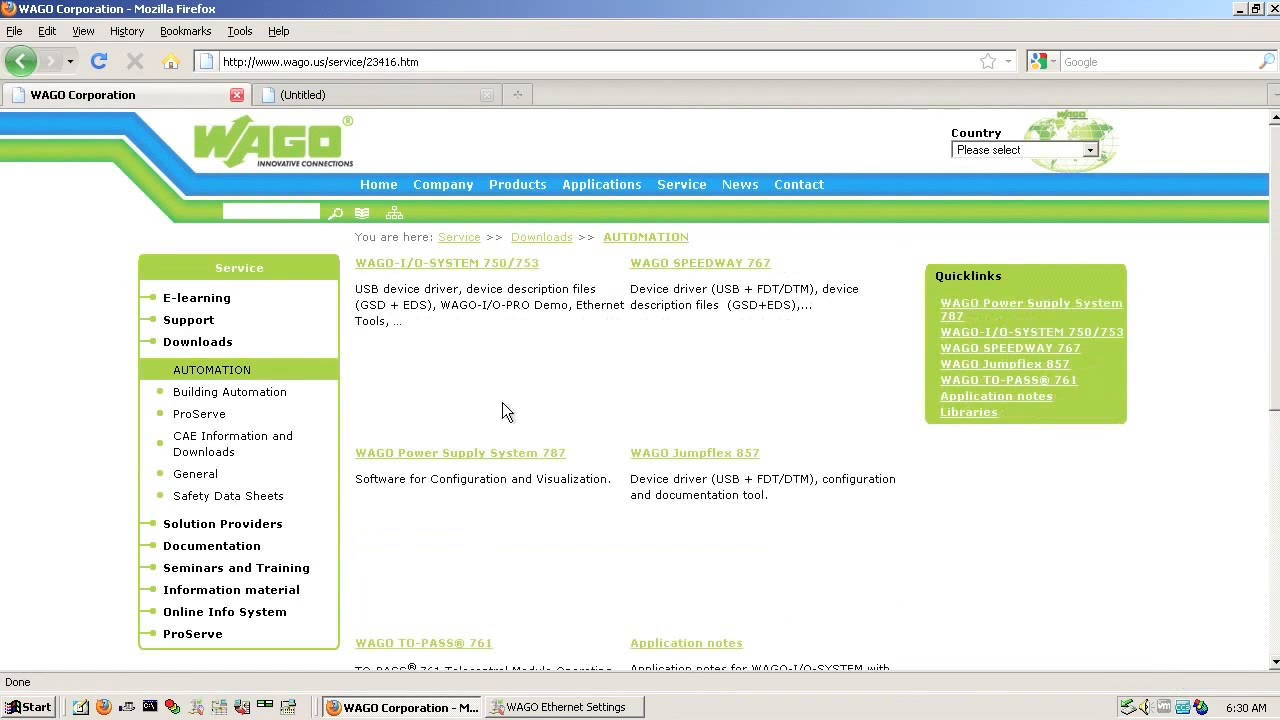
{"action": "left_click", "coordinate": [463, 268]}
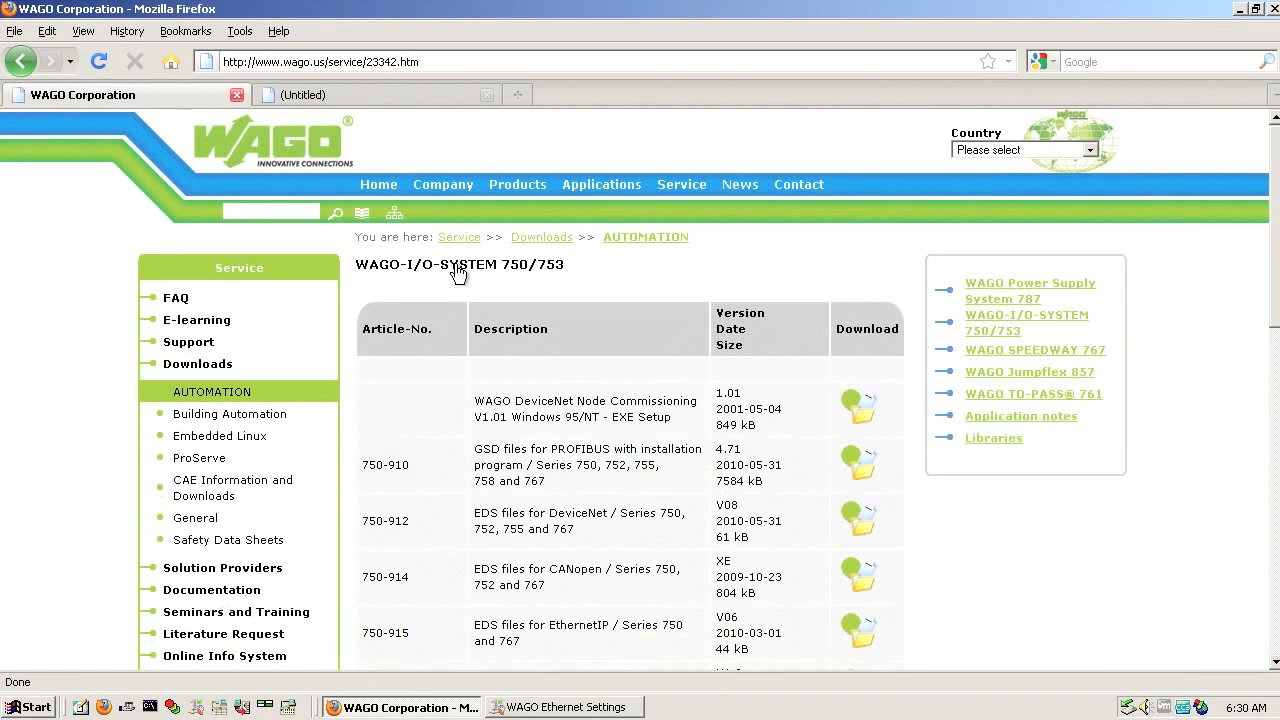
{"action": "scroll", "coordinate": [543, 311], "scroll_direction": "down", "scroll_amount": 10}
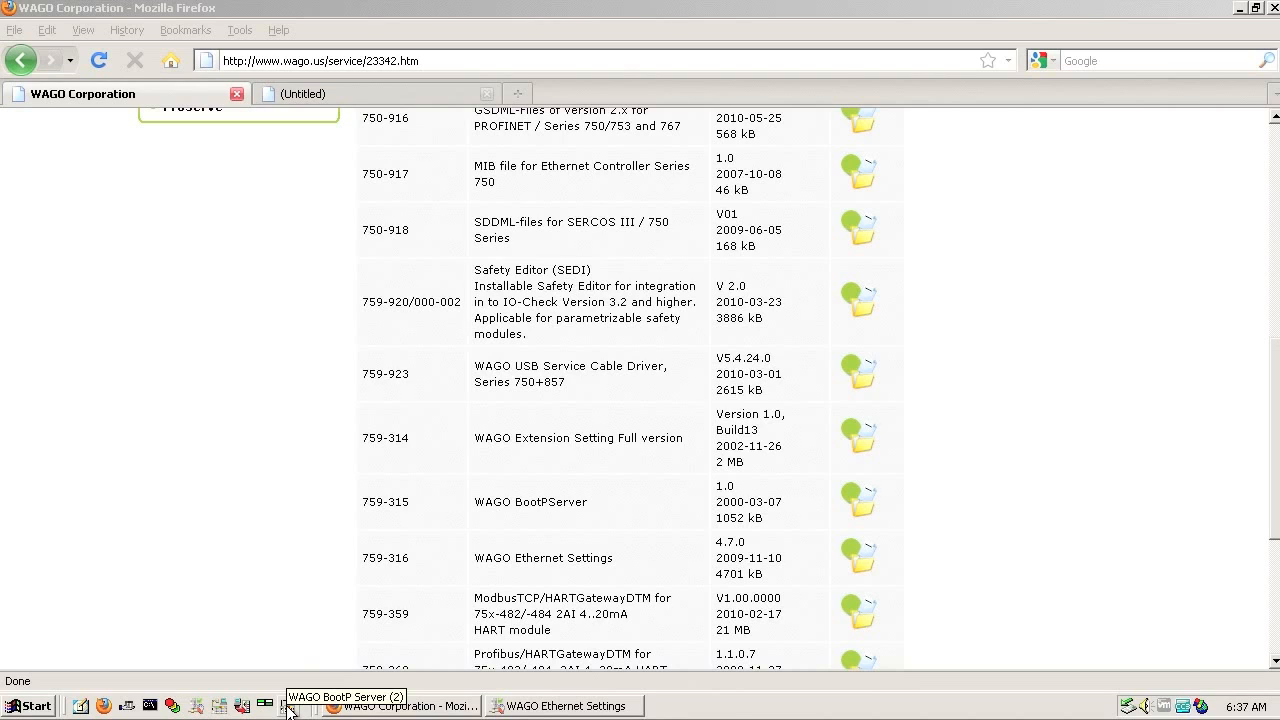
Step: Launch WAGO BootP Server and open its bootptab.txt in Notepad via Edit Bootptab
{"action": "left_click", "coordinate": [289, 708]}
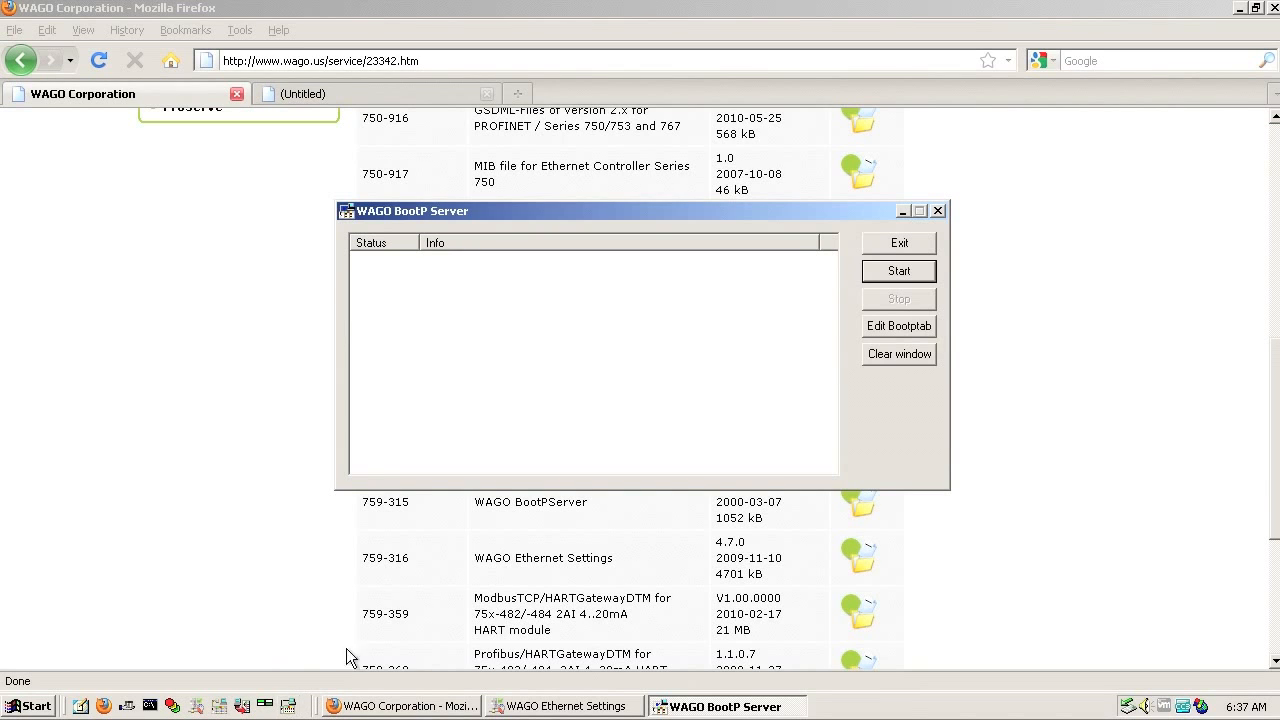
{"action": "left_click", "coordinate": [905, 327]}
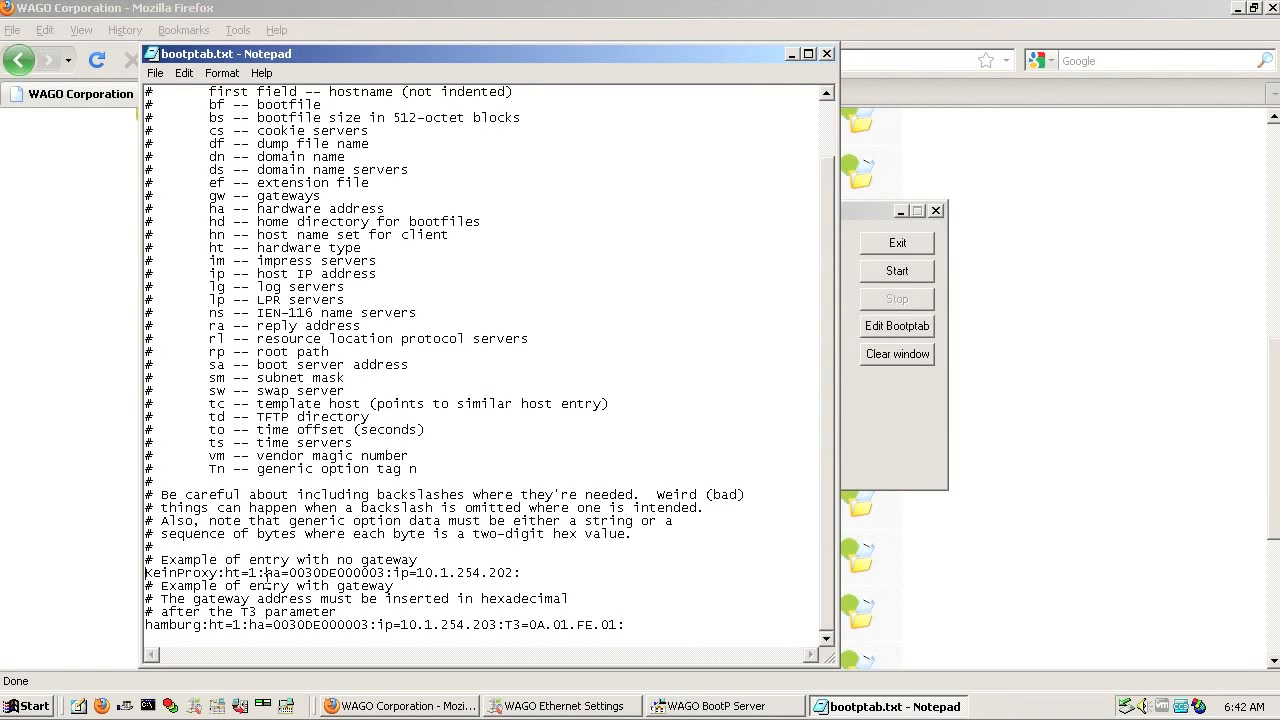
Step: Copy the KeinProxy example entry and paste it as a new last line
{"action": "left_click_drag", "start_coordinate": [533, 572], "coordinate": [140, 573]}
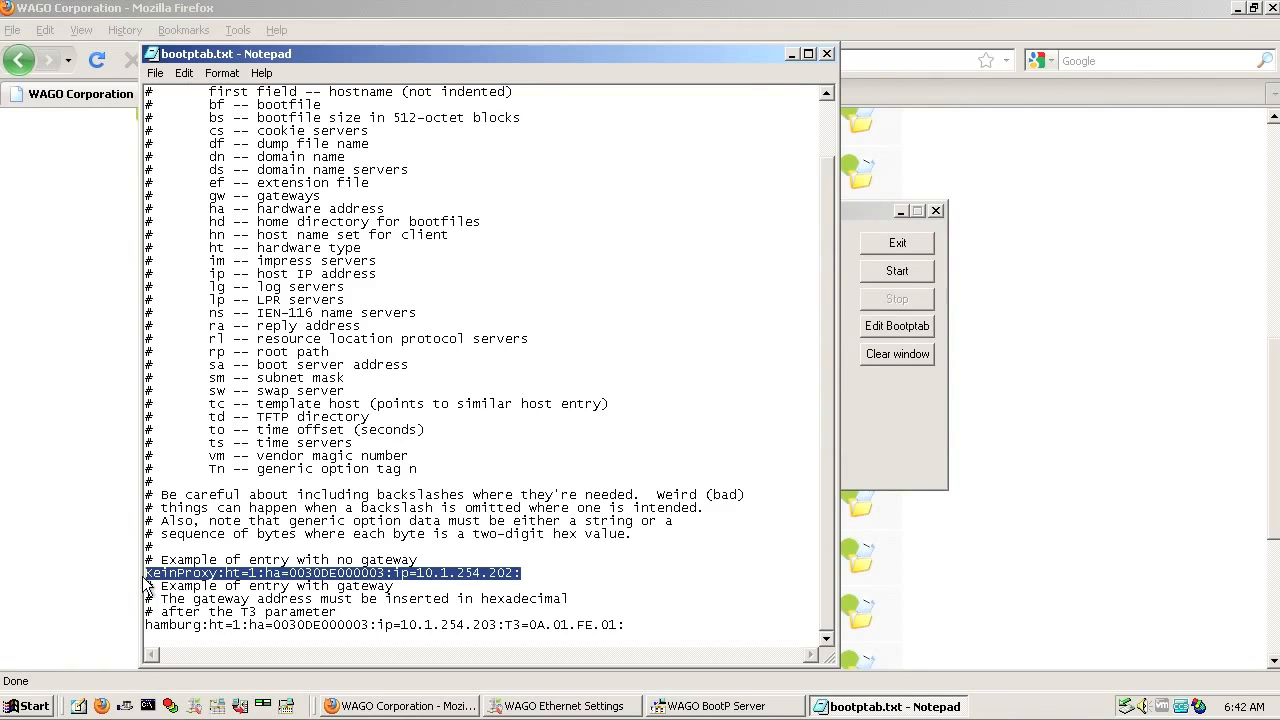
{"action": "key", "text": "ctrl+c"}
{"action": "left_click", "coordinate": [168, 636]}
{"action": "key", "text": "ctrl+v"}
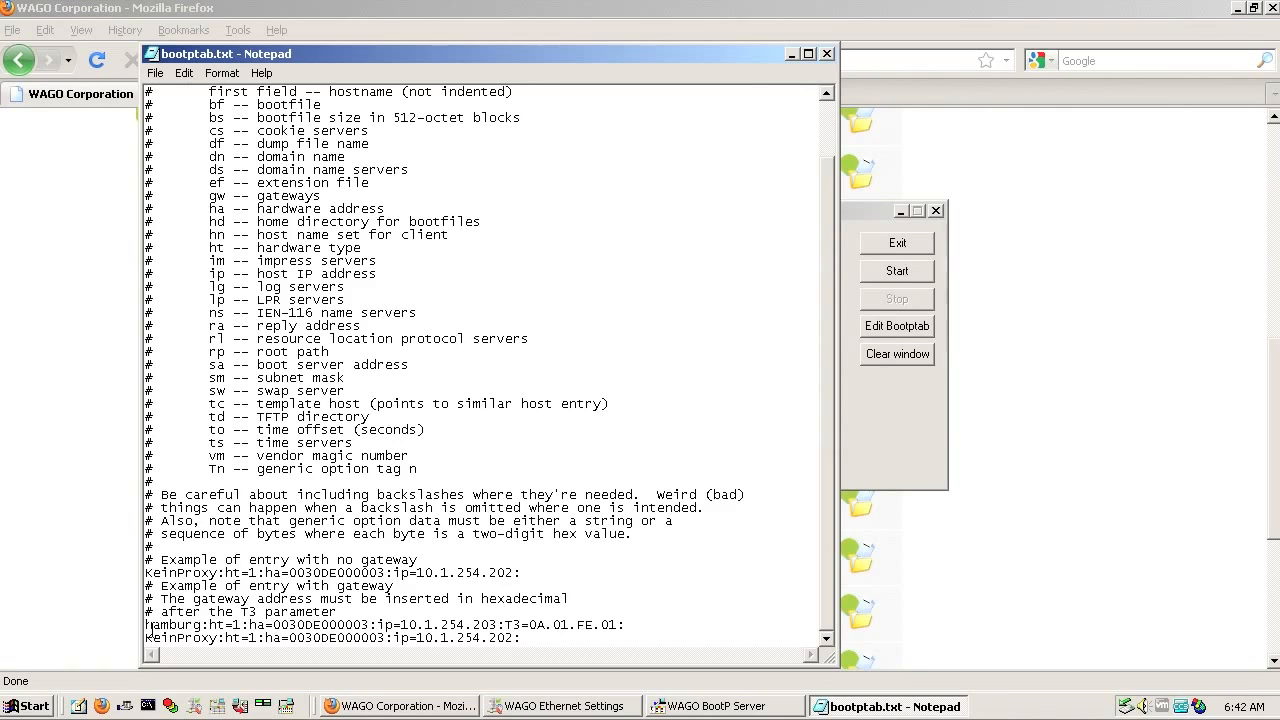
Step: Comment out the hamburg and original KeinProxy entries with # and add a blank line
{"action": "left_click", "coordinate": [146, 625]}
{"action": "type", "text": "#"}
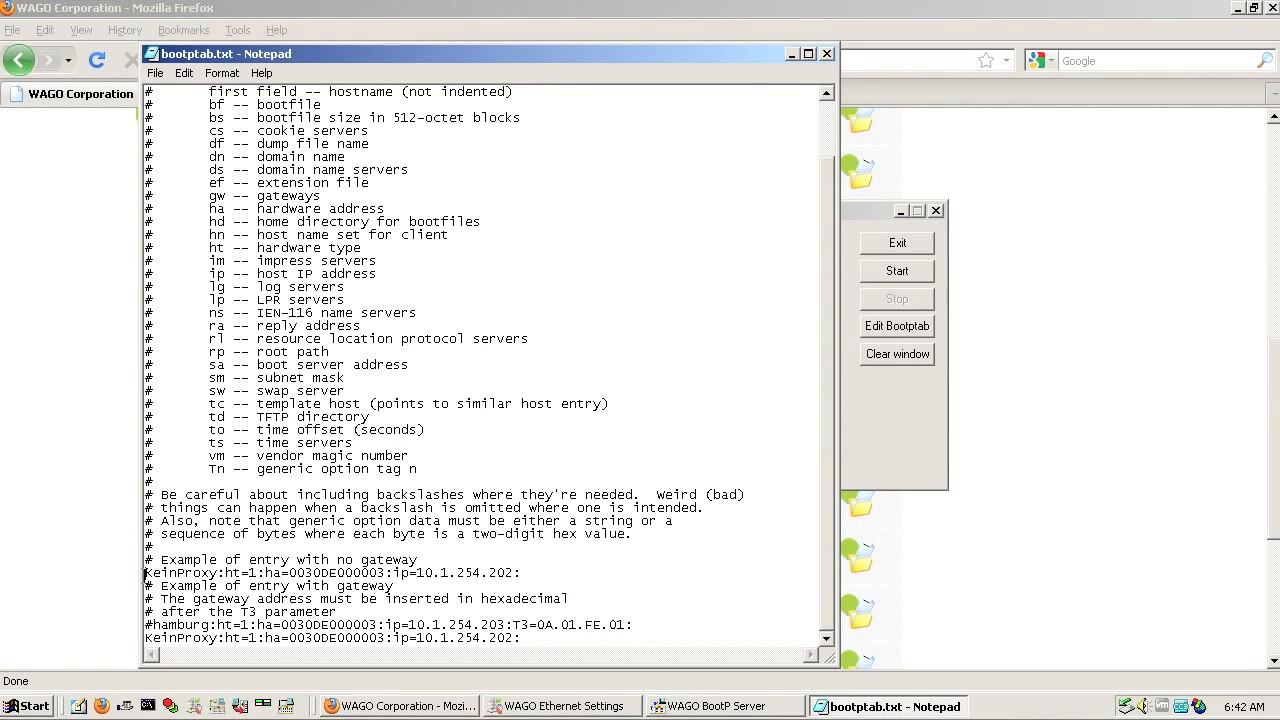
{"action": "left_click", "coordinate": [146, 572]}
{"action": "type", "text": "#"}
{"action": "key", "text": "Return"}
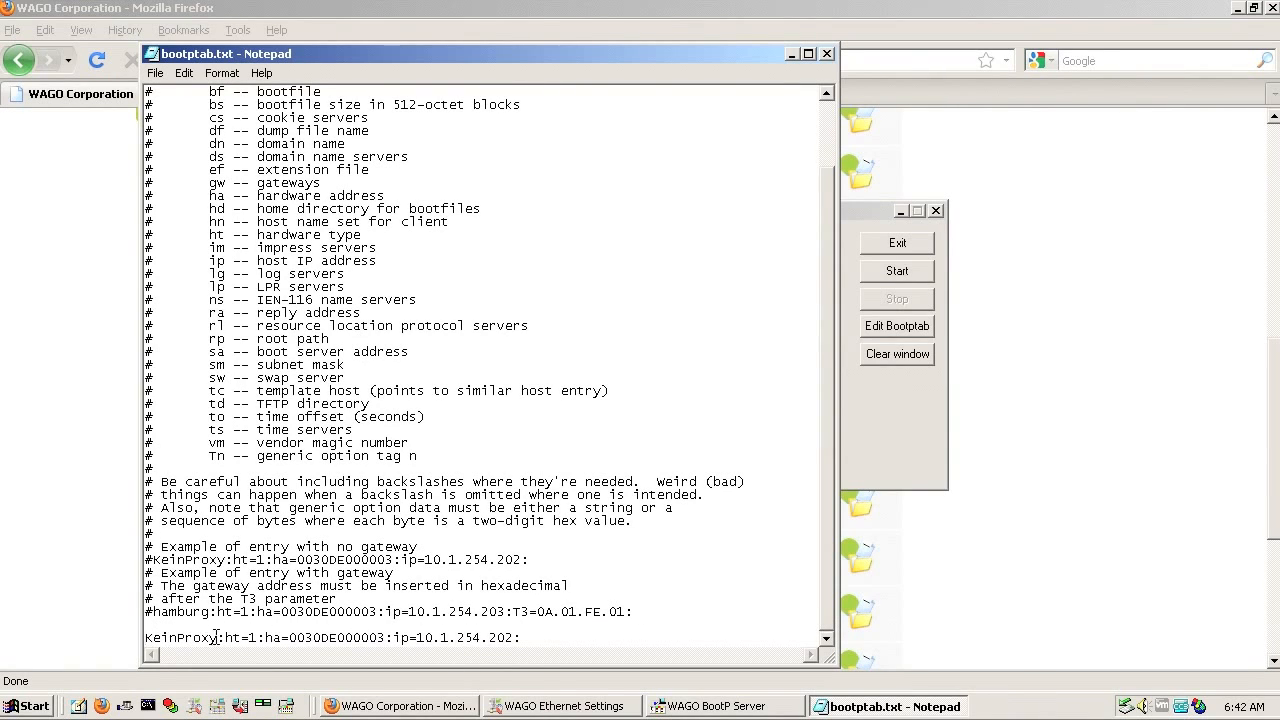
Step: Rename the new entry to myplc and change its hardware address to 0030DE014CAC
{"action": "left_click_drag", "start_coordinate": [217, 637], "coordinate": [145, 638]}
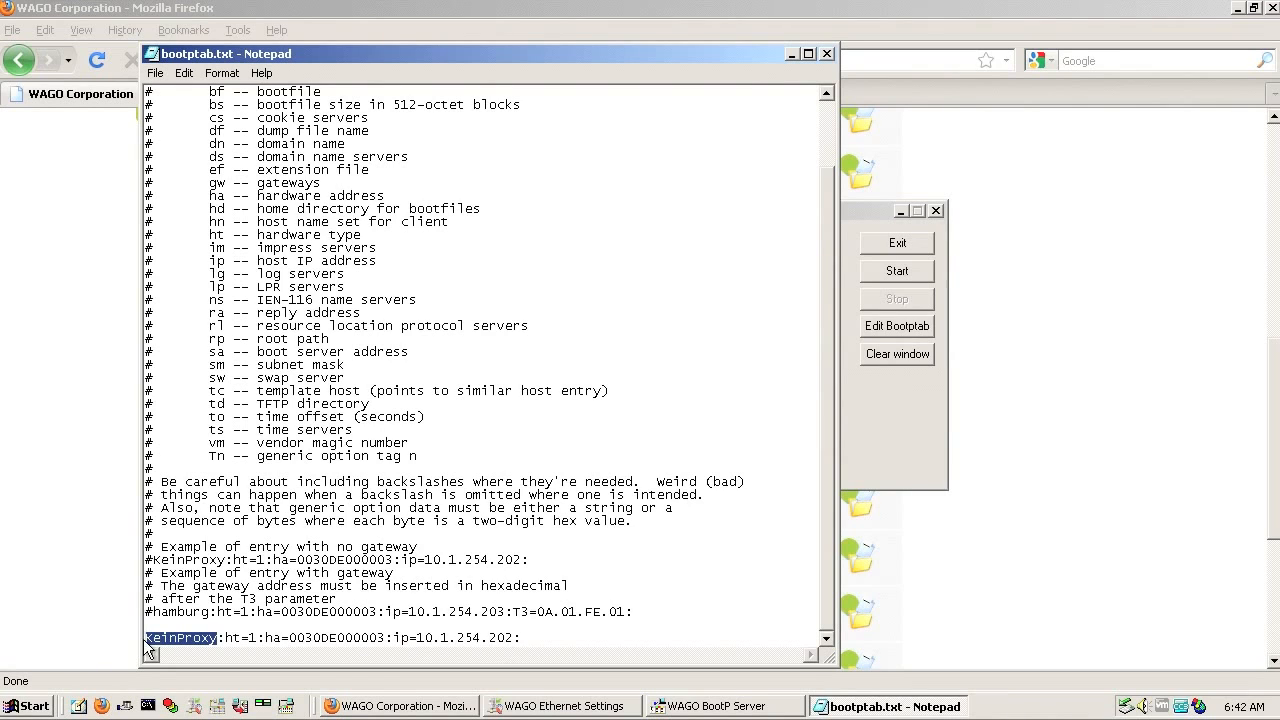
{"action": "type", "text": "myplc"}
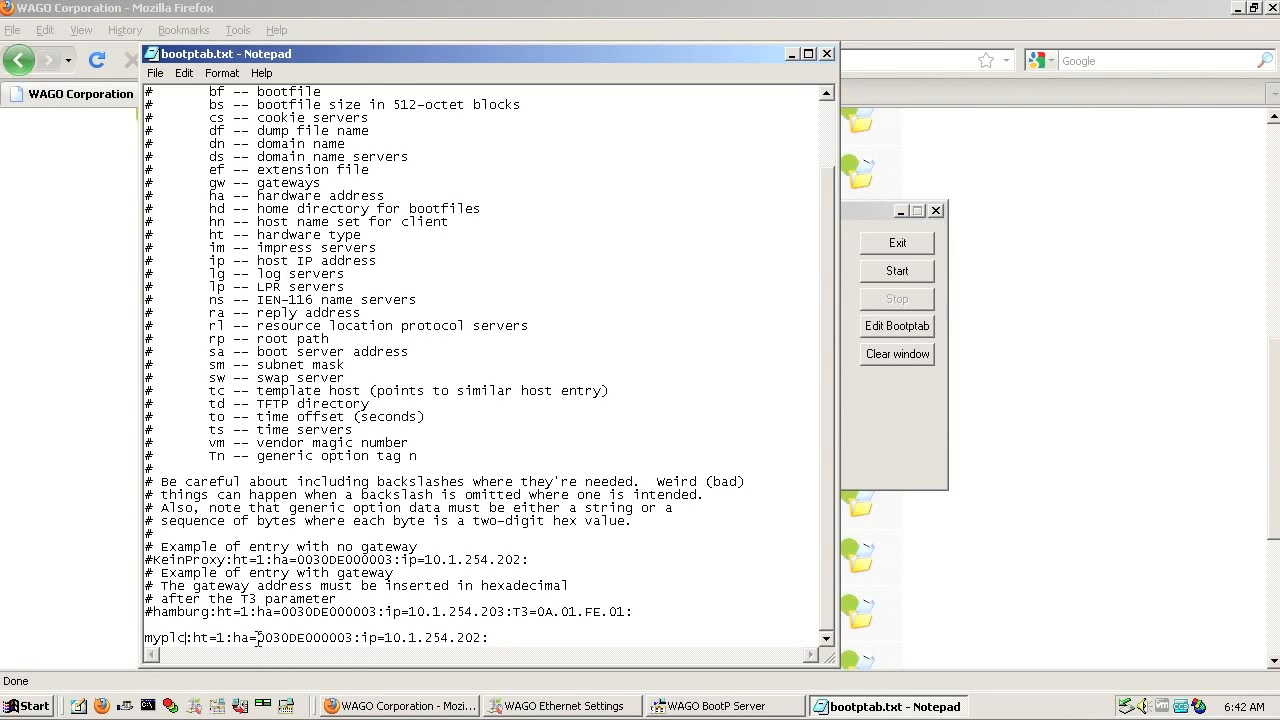
{"action": "left_click_drag", "start_coordinate": [258, 638], "coordinate": [351, 641]}
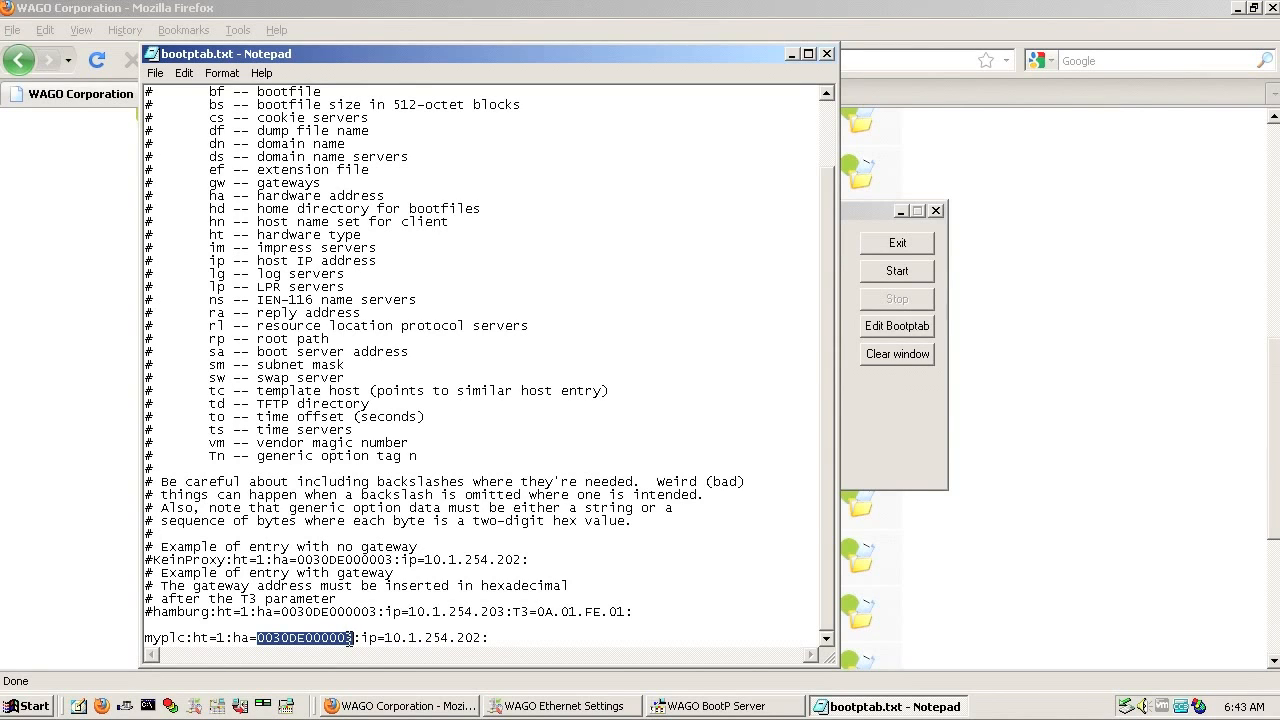
{"action": "left_click", "coordinate": [349, 640]}
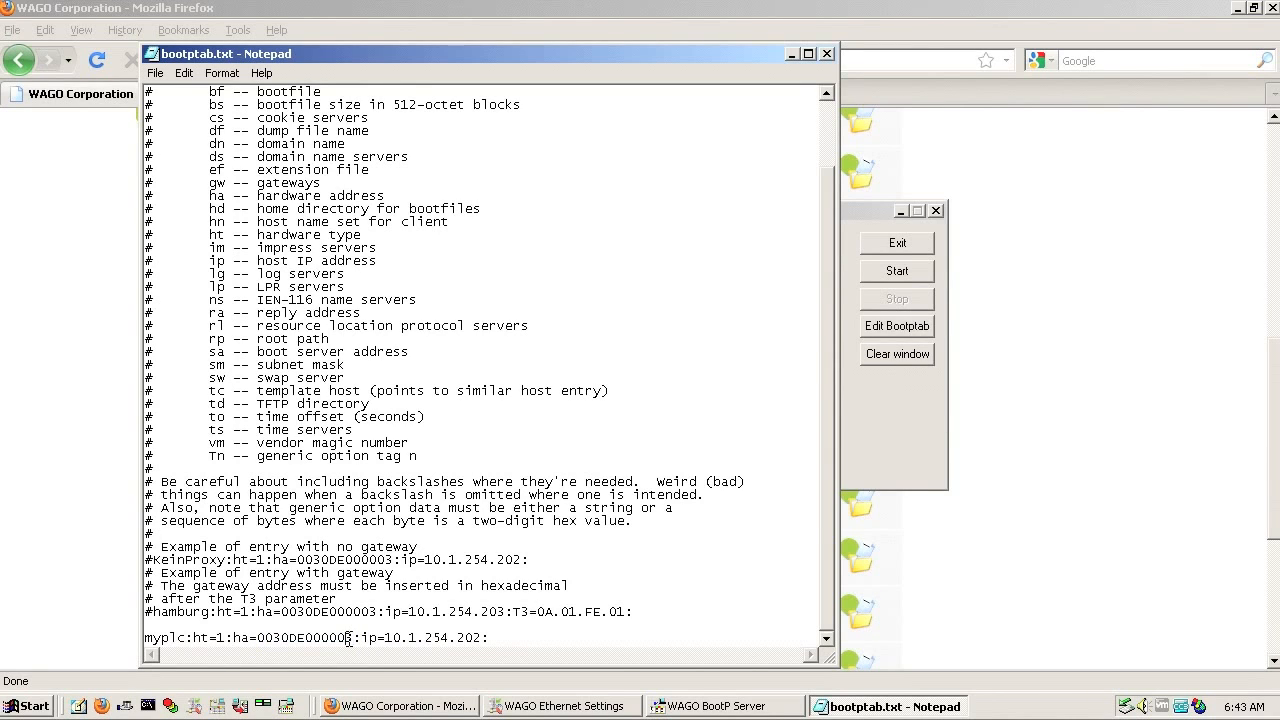
{"action": "key", "text": "BackSpace"}
{"action": "key", "text": "BackSpace"}
{"action": "key", "text": "BackSpace"}
{"action": "key", "text": "BackSpace"}
{"action": "key", "text": "BackSpace"}
{"action": "key", "text": "BackSpace"}
{"action": "type", "text": "014CAC"}
Step: Replace the entry's IP address 10.1.254.202 with 192.168.4.16
{"action": "left_click", "coordinate": [383, 640]}
{"action": "left_click_drag", "start_coordinate": [383, 638], "coordinate": [482, 640]}
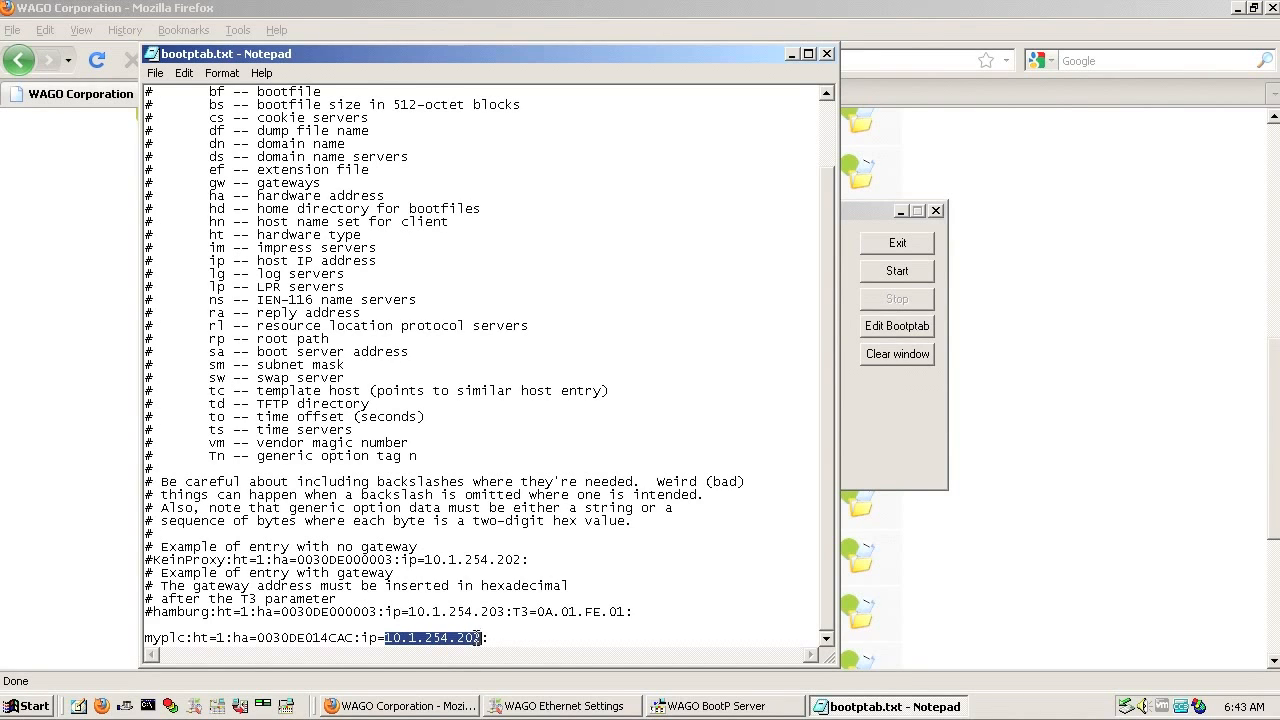
{"action": "type", "text": "192.168"}
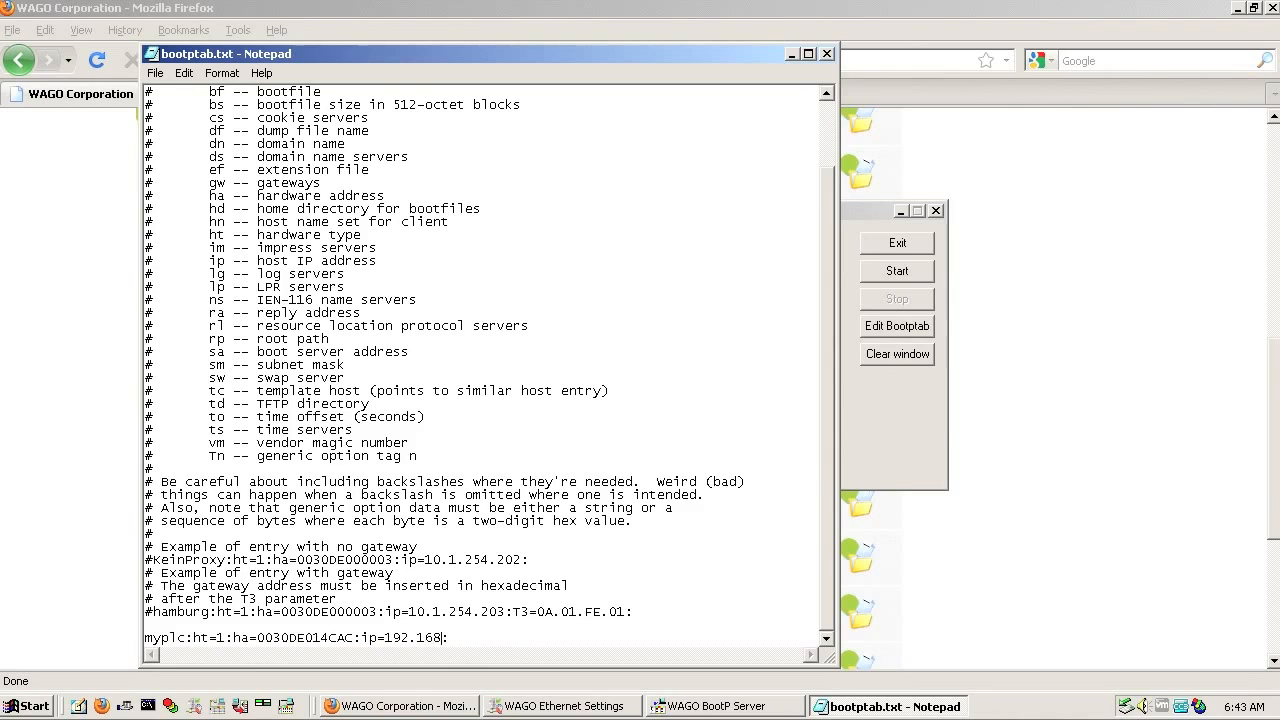
{"action": "type", "text": ".4.16"}
Step: Save bootptab.txt from the File menu and close Notepad
{"action": "left_click", "coordinate": [156, 74]}
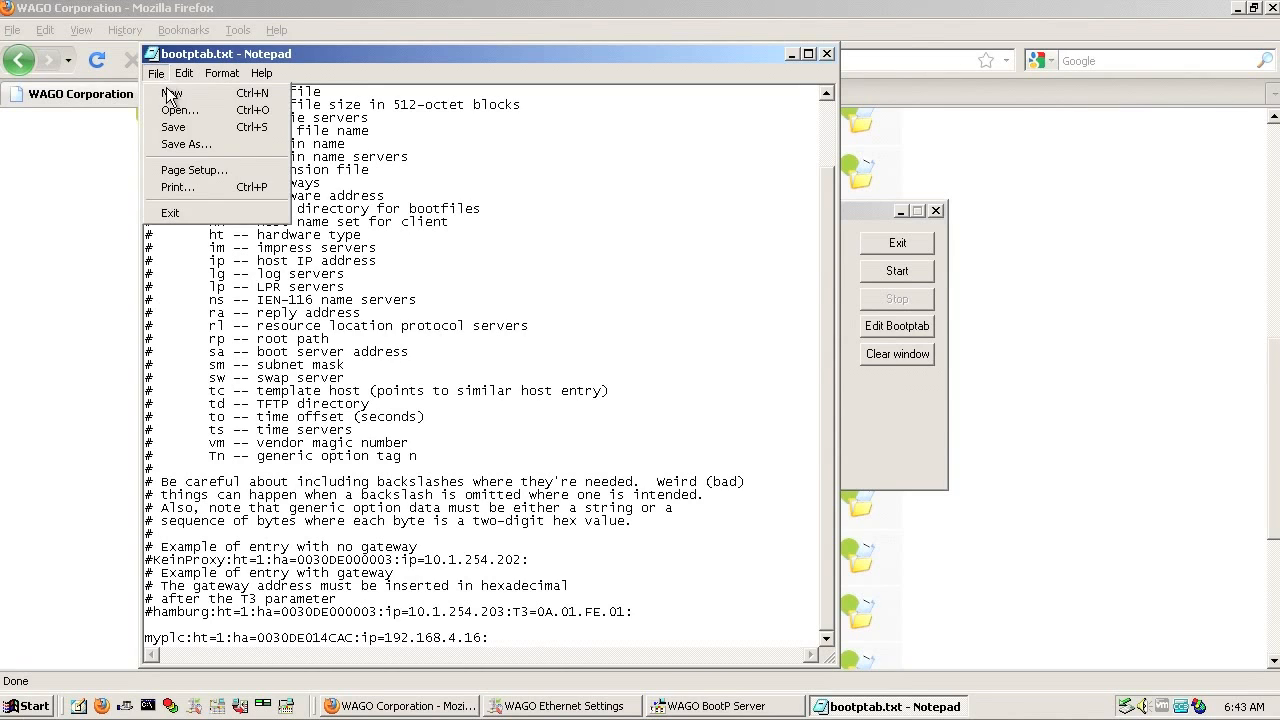
{"action": "left_click", "coordinate": [181, 128]}
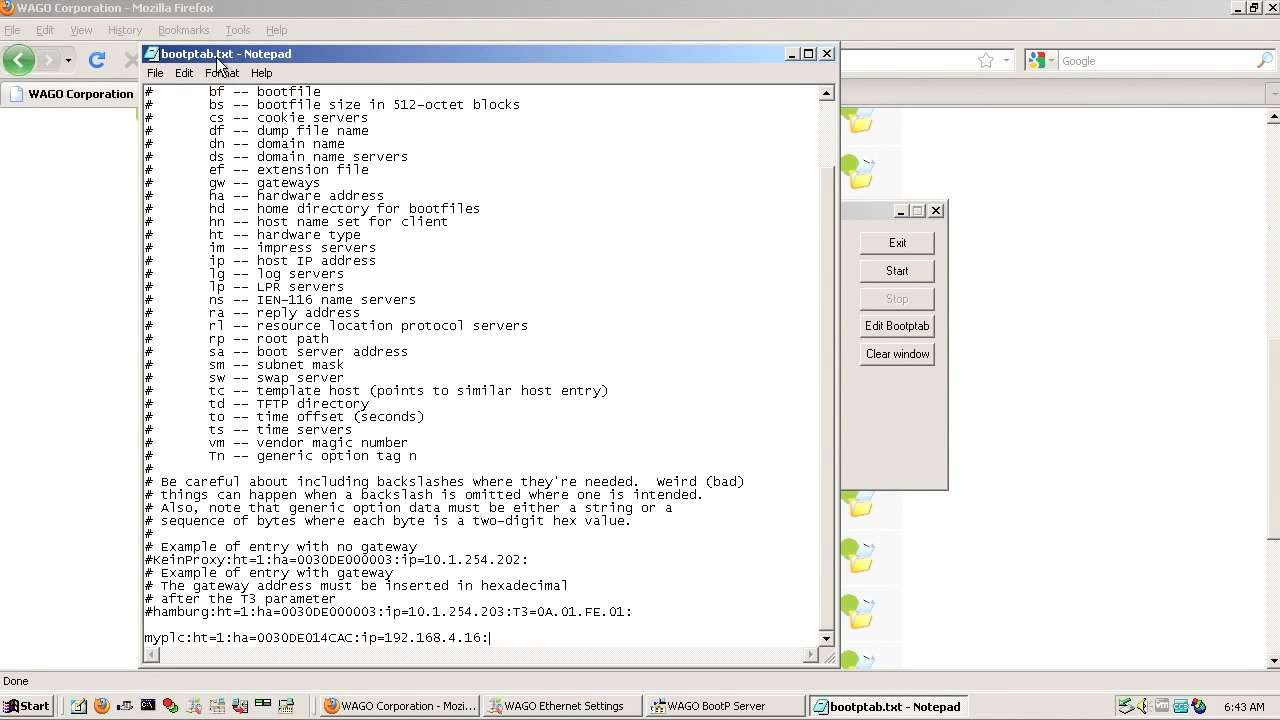
{"action": "left_click", "coordinate": [826, 54]}
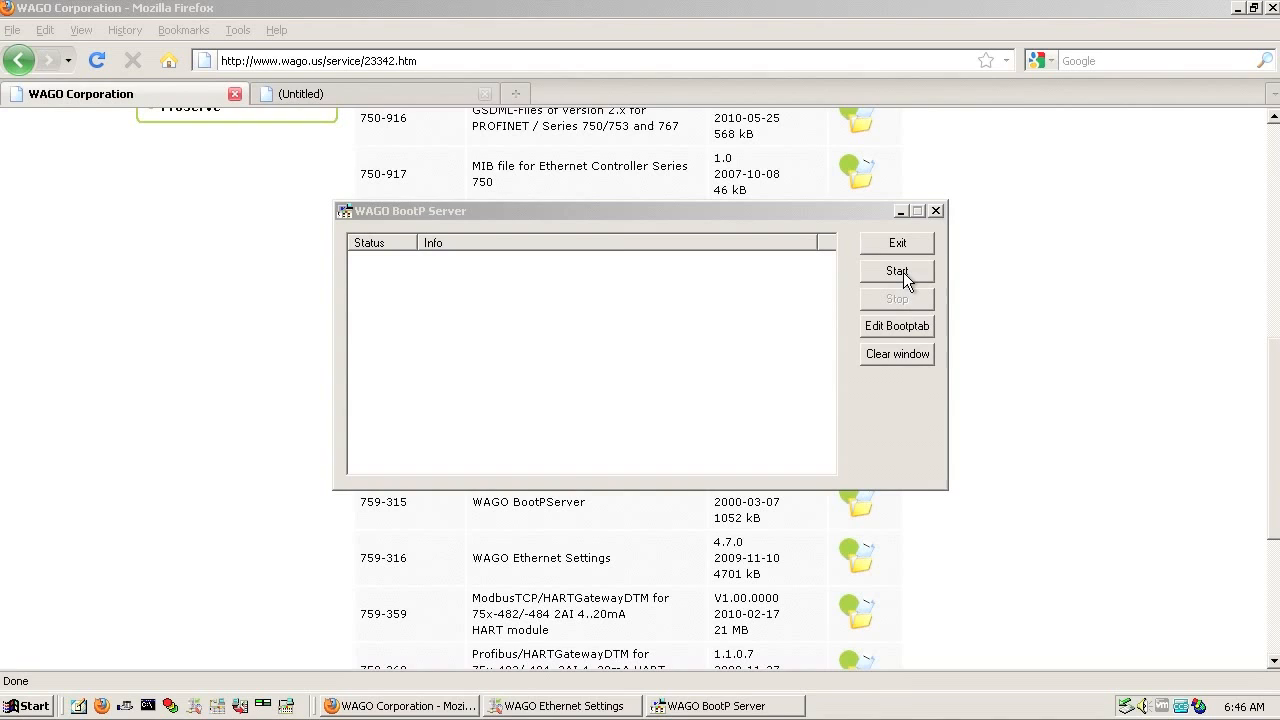
Step: Start the BootP server, let it assign 192.168.4.16 to myplc, then return to Firefox
{"action": "left_click", "coordinate": [901, 272]}
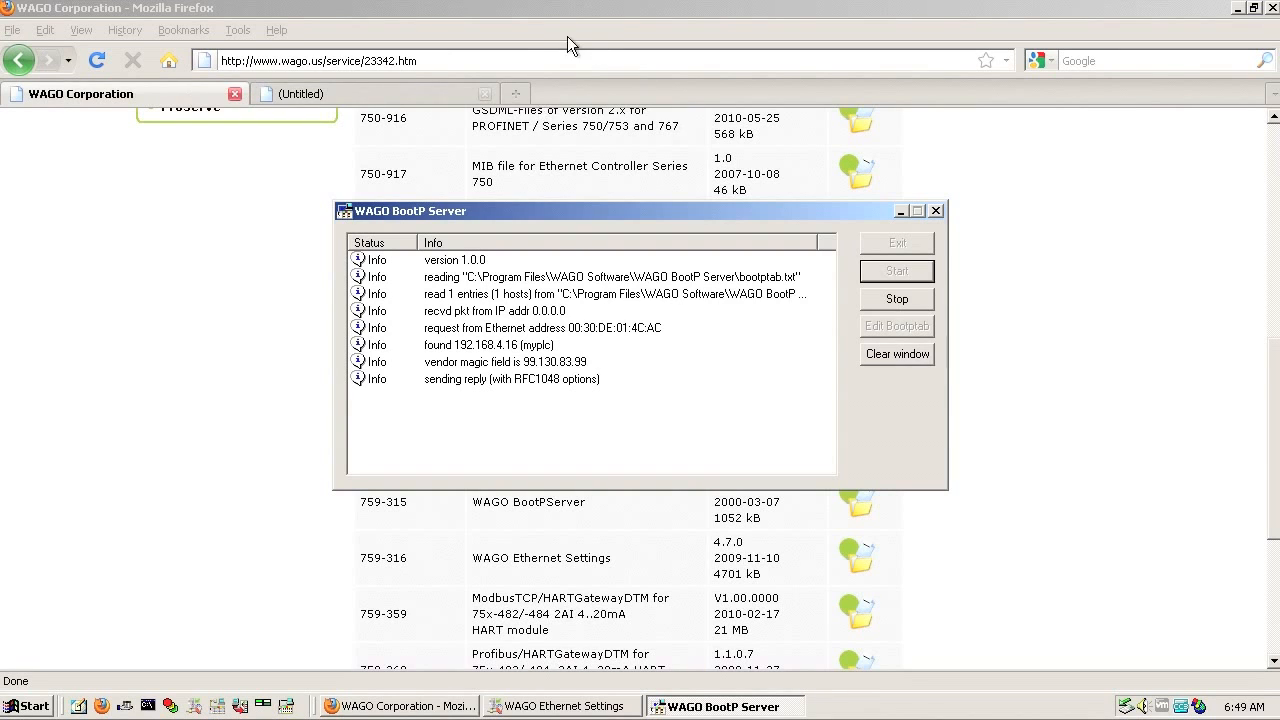
{"action": "left_click", "coordinate": [512, 60]}
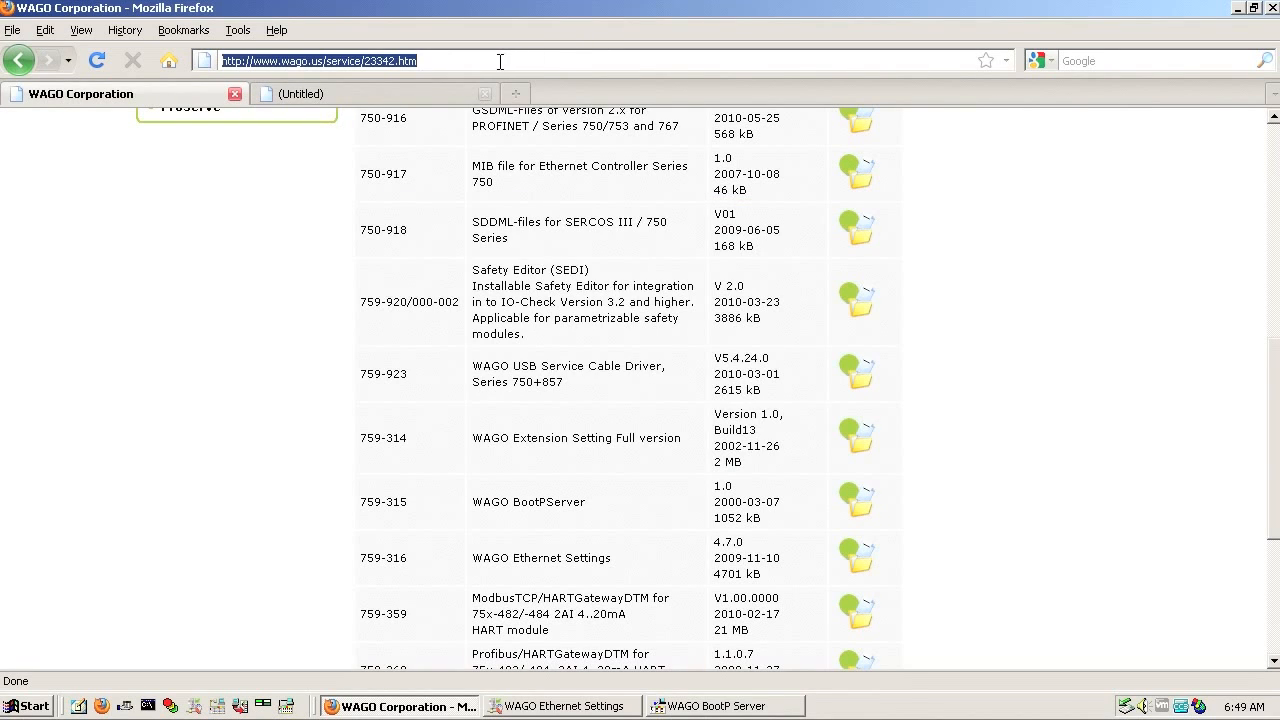
Step: Load the controller's Web-based Management page at 192.168.4.16 in the empty second tab
{"action": "left_click", "coordinate": [368, 97]}
{"action": "left_click", "coordinate": [355, 60]}
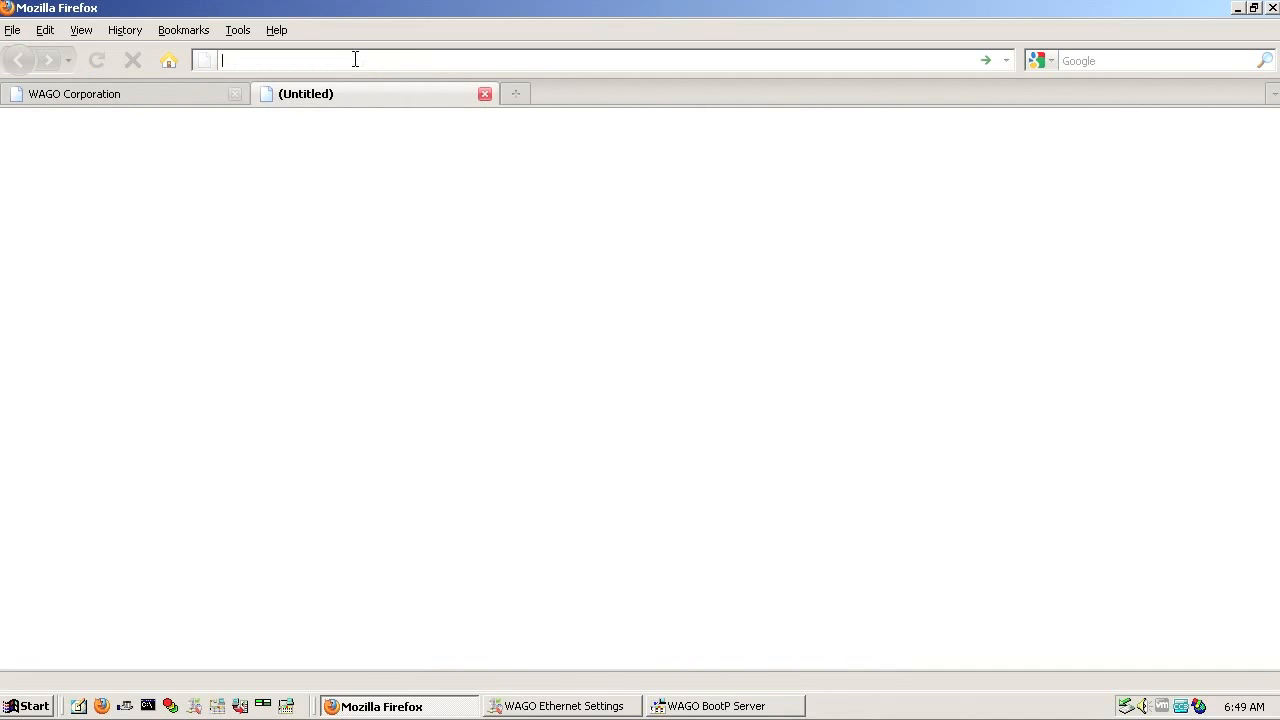
{"action": "type", "text": "192.16"}
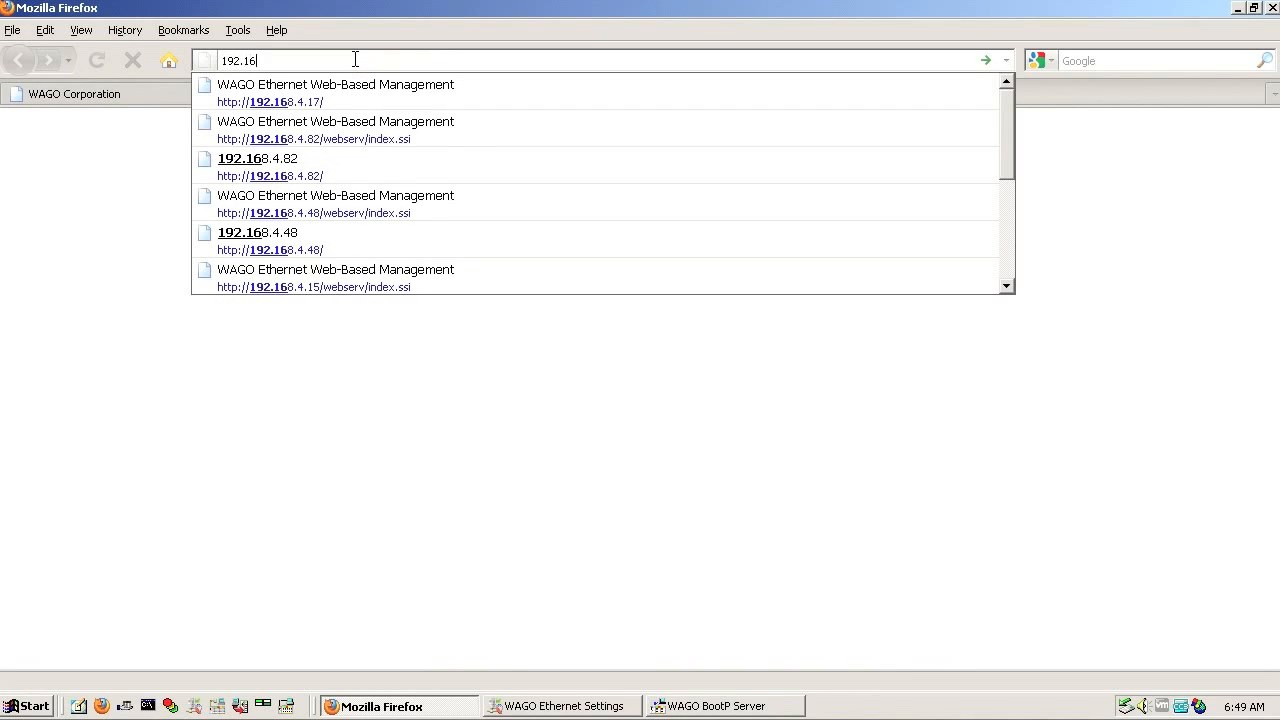
{"action": "type", "text": "8.4.16"}
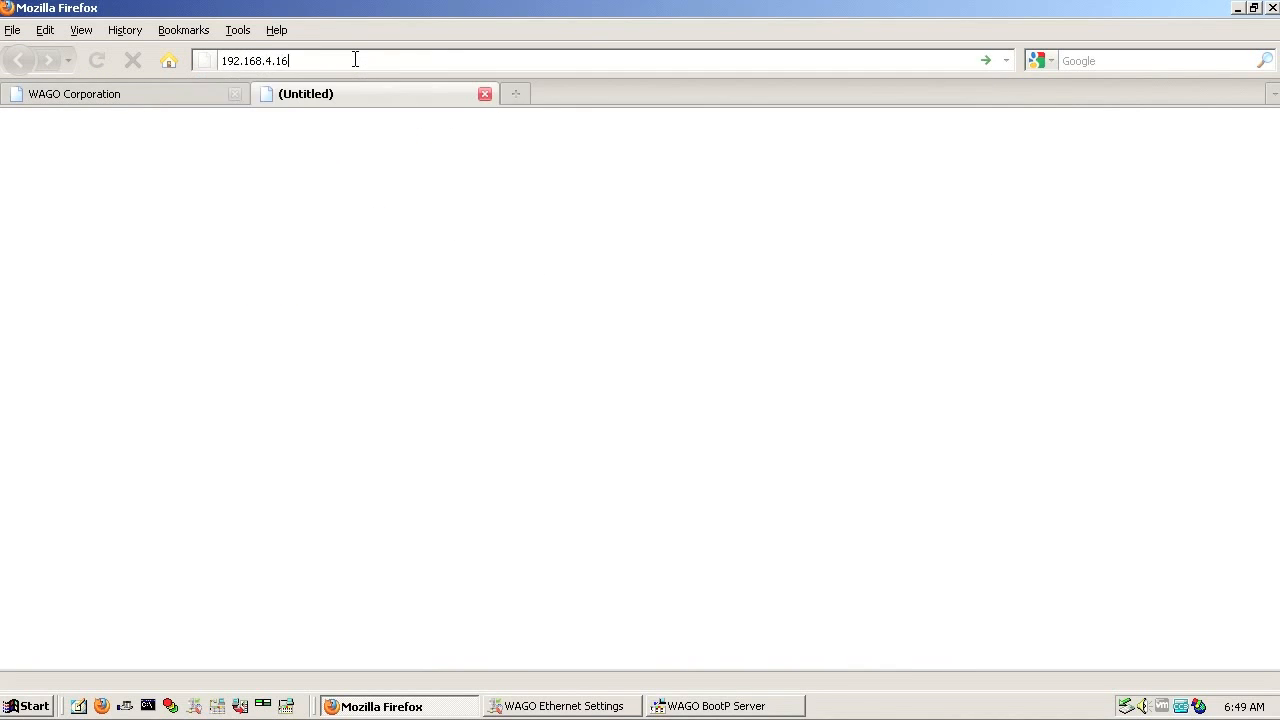
{"action": "key", "text": "Return"}
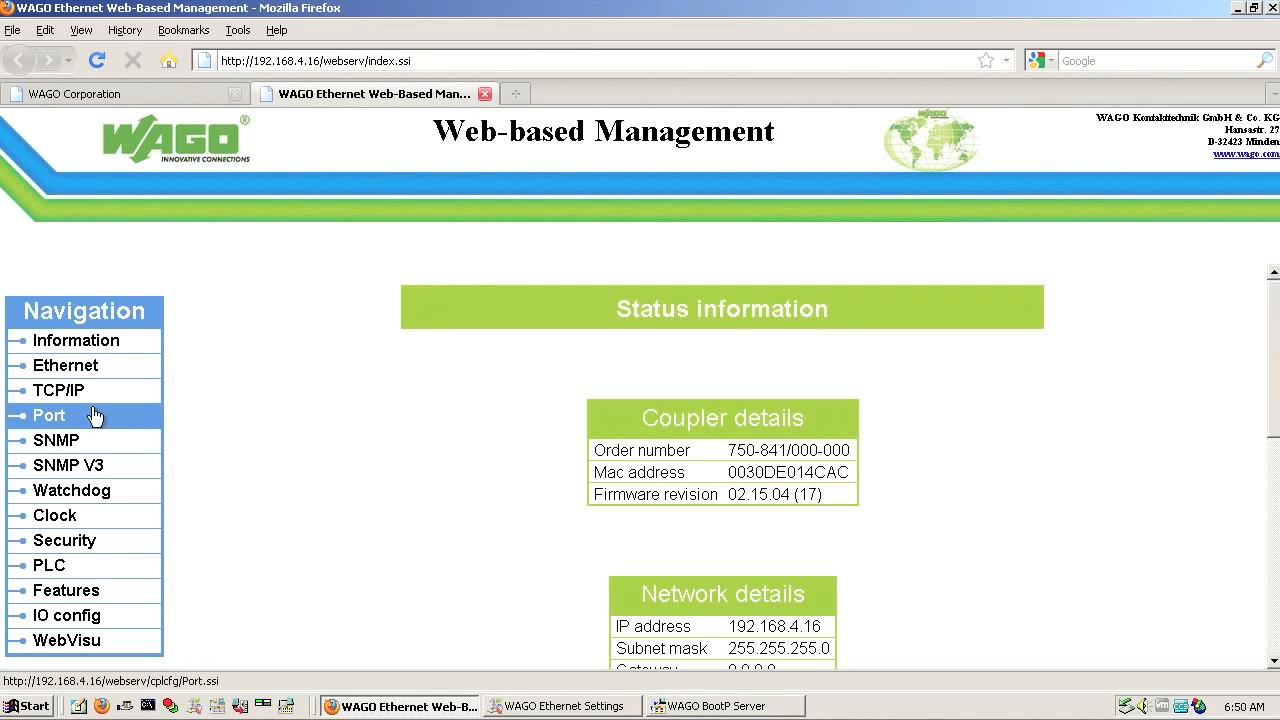
Step: Open the Port settings and log in with the controller's user name and password
{"action": "left_click", "coordinate": [63, 415]}
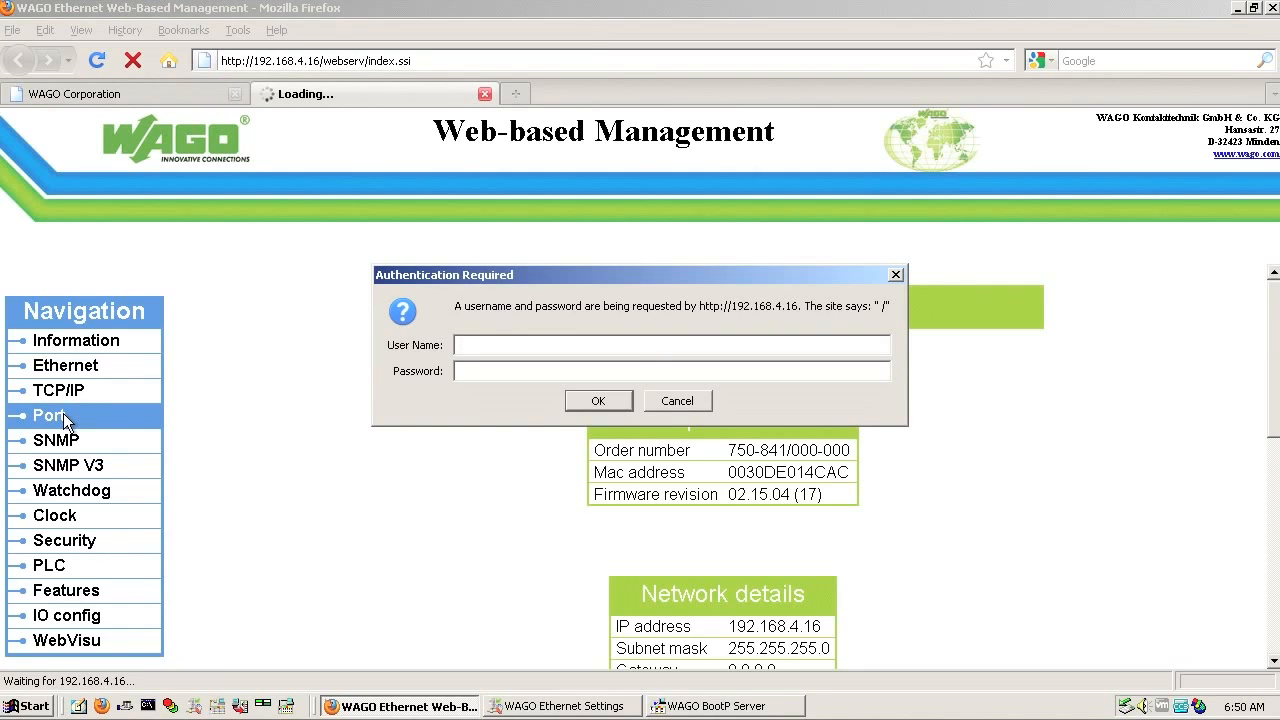
{"action": "type", "text": "admin"}
{"action": "key", "text": "Tab"}
{"action": "type", "text": "wago"}
{"action": "left_click", "coordinate": [578, 400]}
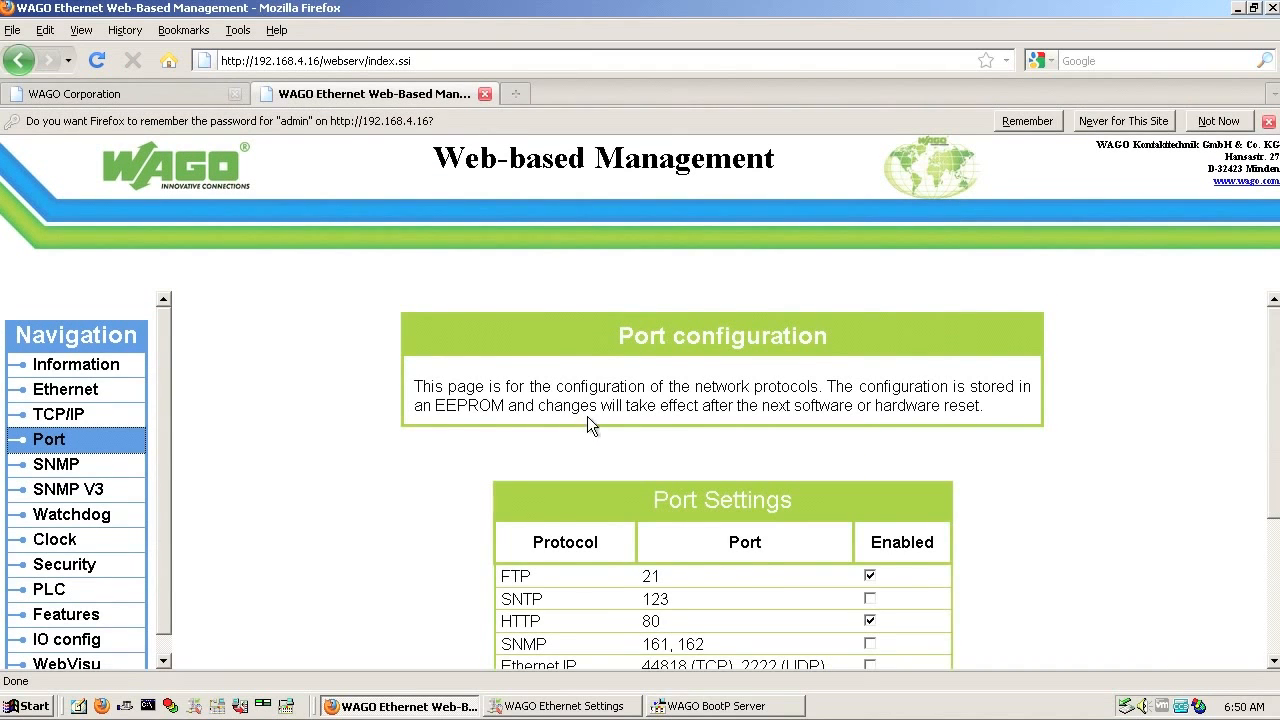
Step: Uncheck BootP, submit the Port Settings, and re-authenticate with the controller credentials to save
{"action": "scroll", "coordinate": [587, 424], "scroll_direction": "down", "scroll_amount": 4}
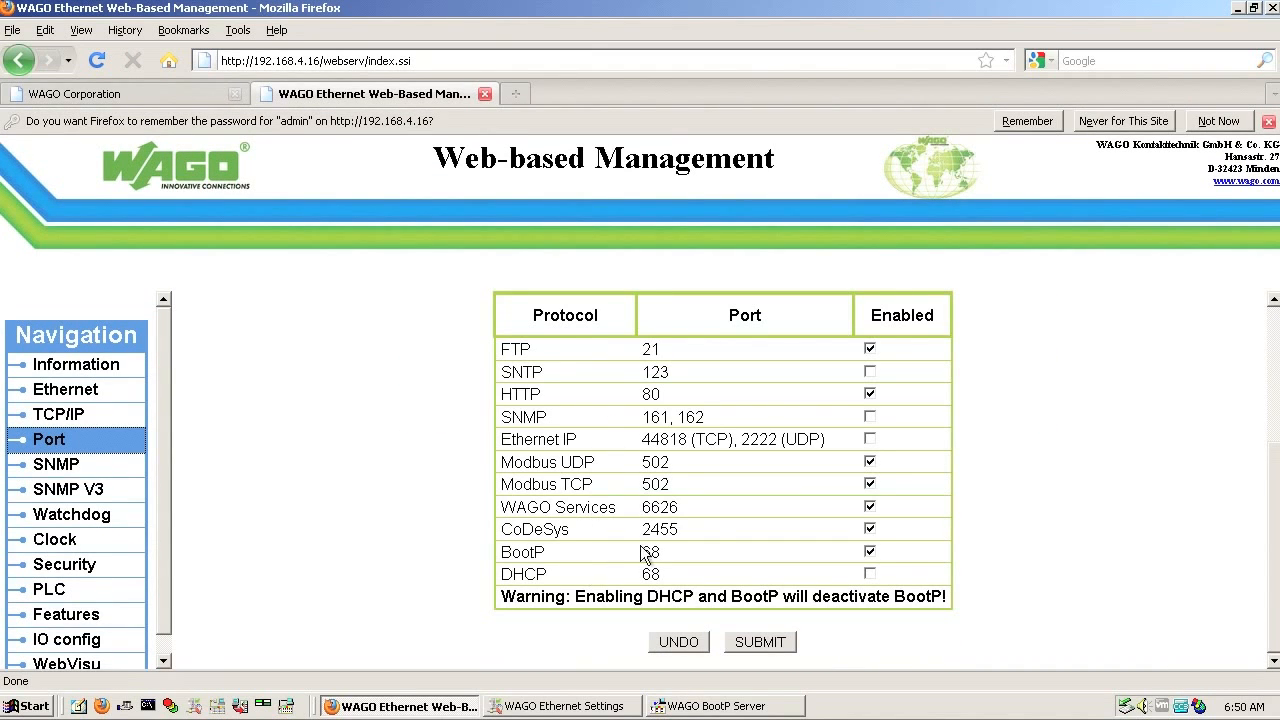
{"action": "left_click", "coordinate": [870, 553]}
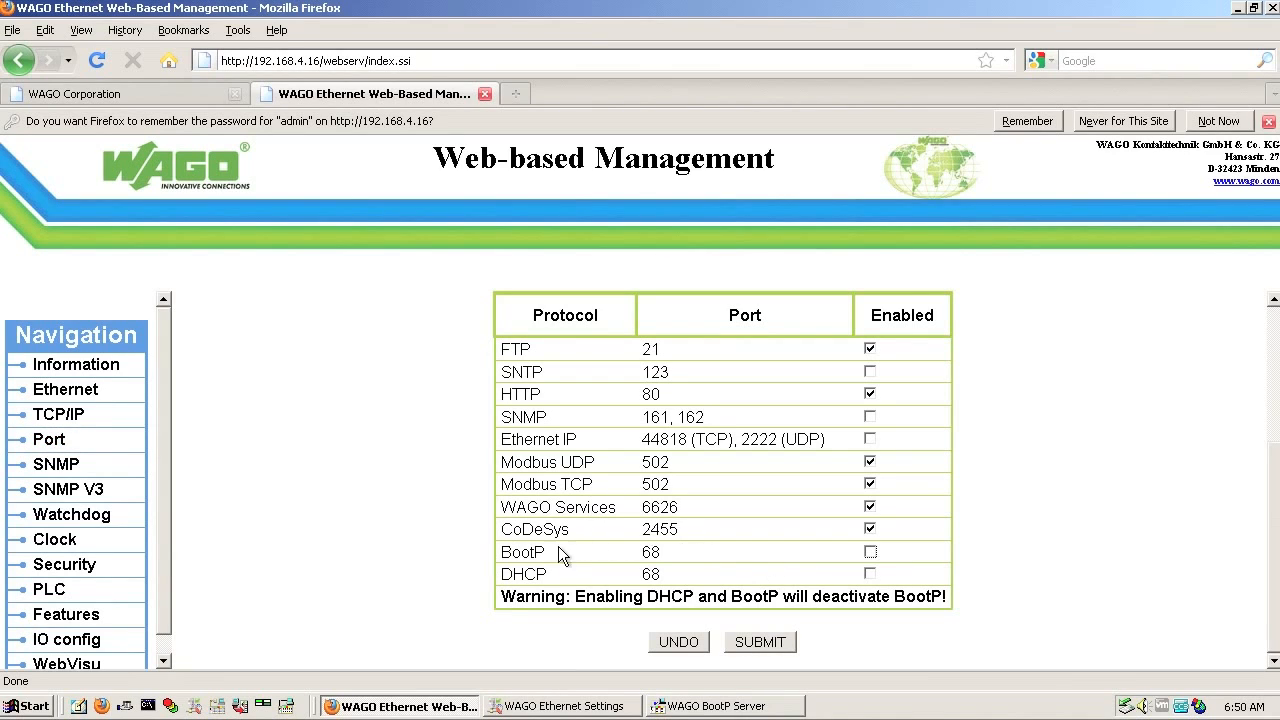
{"action": "left_click", "coordinate": [765, 643]}
{"action": "type", "text": "admin"}
{"action": "key", "text": "Tab"}
{"action": "type", "text": "wago"}
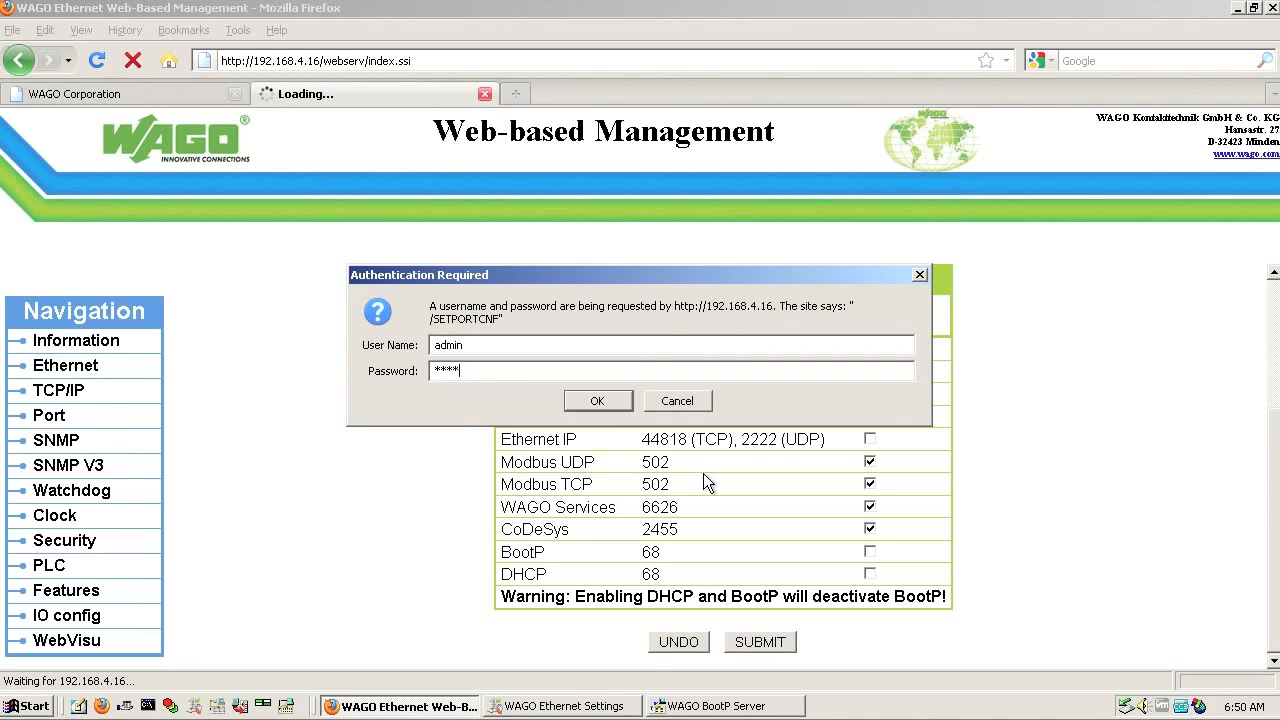
{"action": "left_click", "coordinate": [606, 401]}
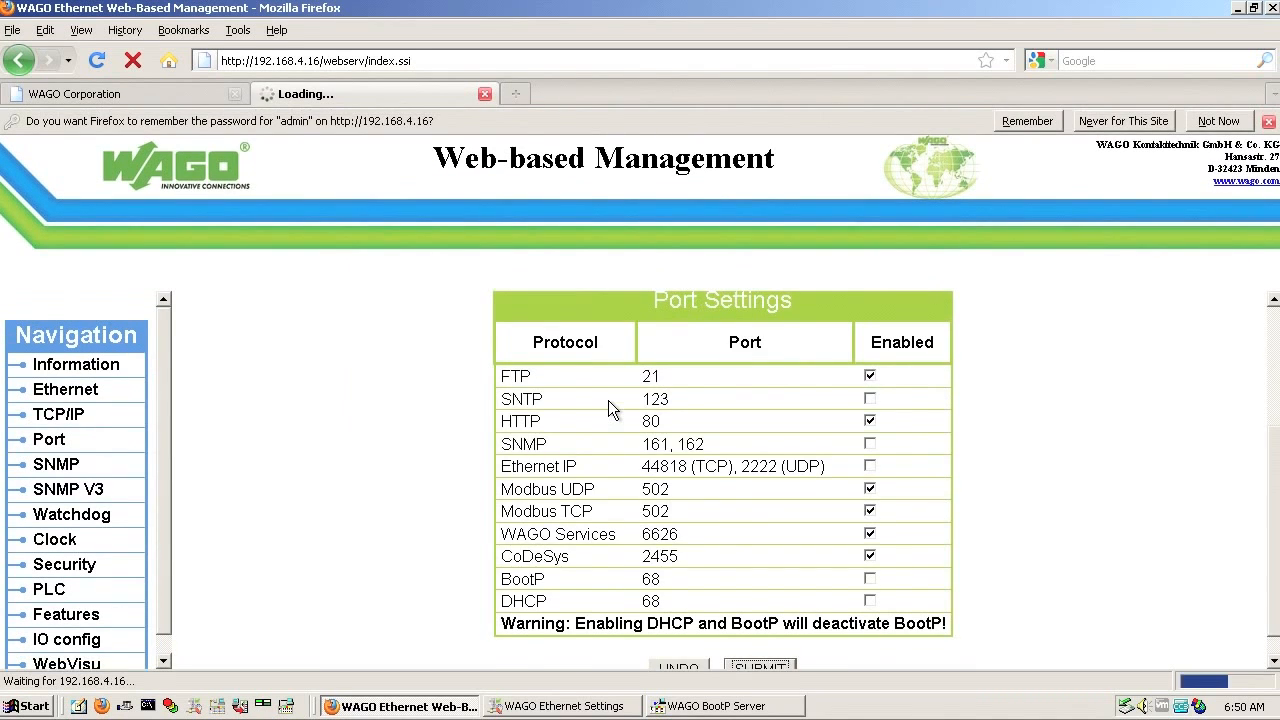
{"action": "scroll", "coordinate": [612, 410], "scroll_direction": "down", "scroll_amount": 4}
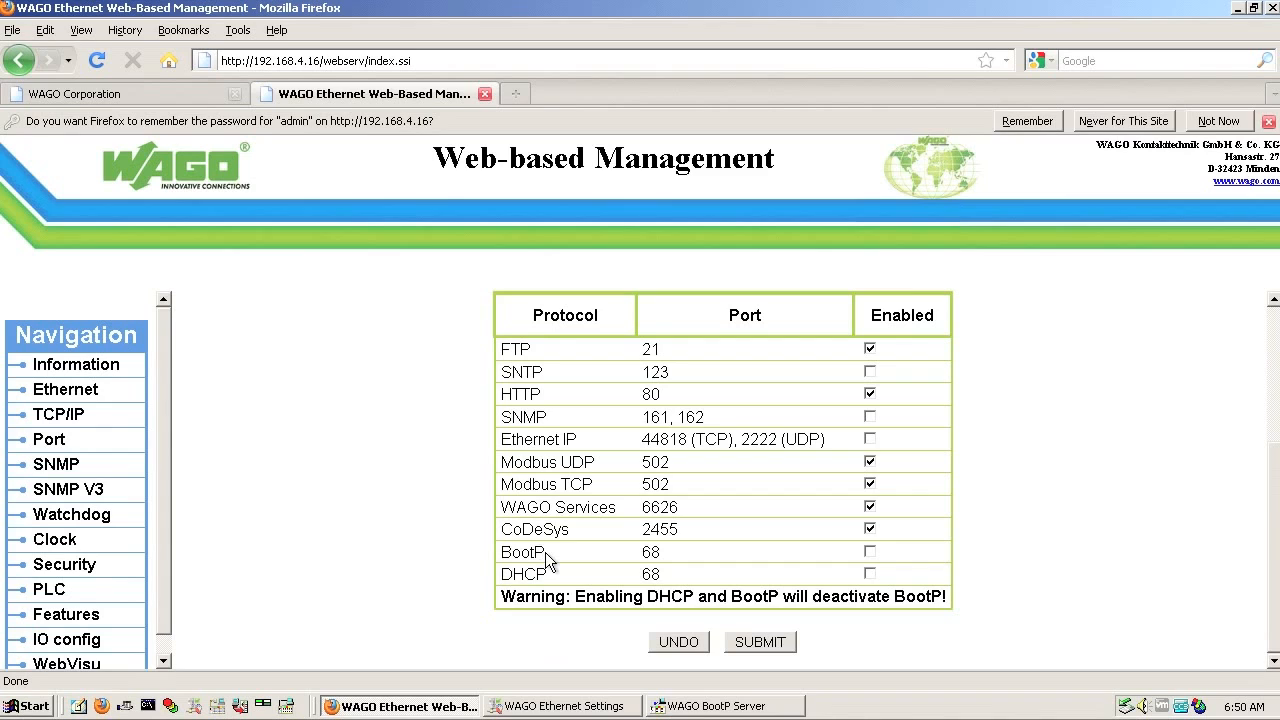
Step: Open the TCP/IP page to check IP 192.168.4.16, subnet 255.255.255.0, gateway 192.168.4.1
{"action": "left_click", "coordinate": [106, 414]}
{"action": "scroll", "coordinate": [472, 418], "scroll_direction": "down", "scroll_amount": 3}
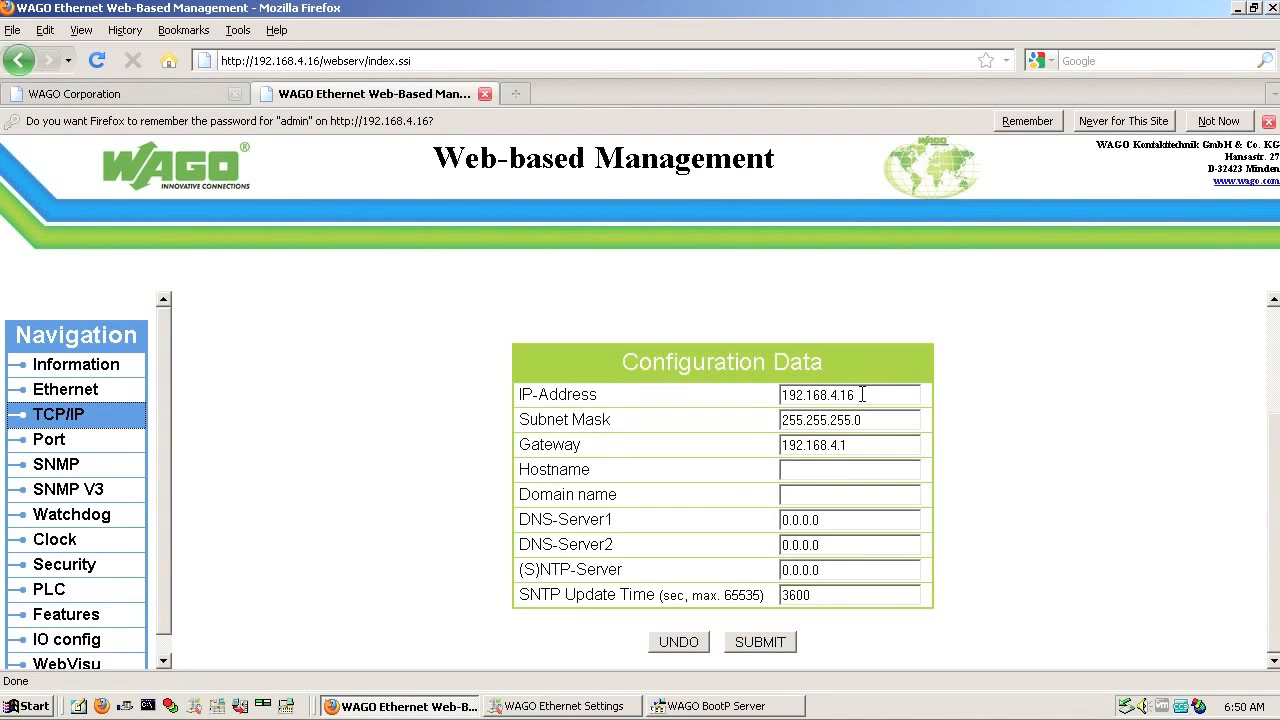
{"action": "left_click", "coordinate": [77, 421]}
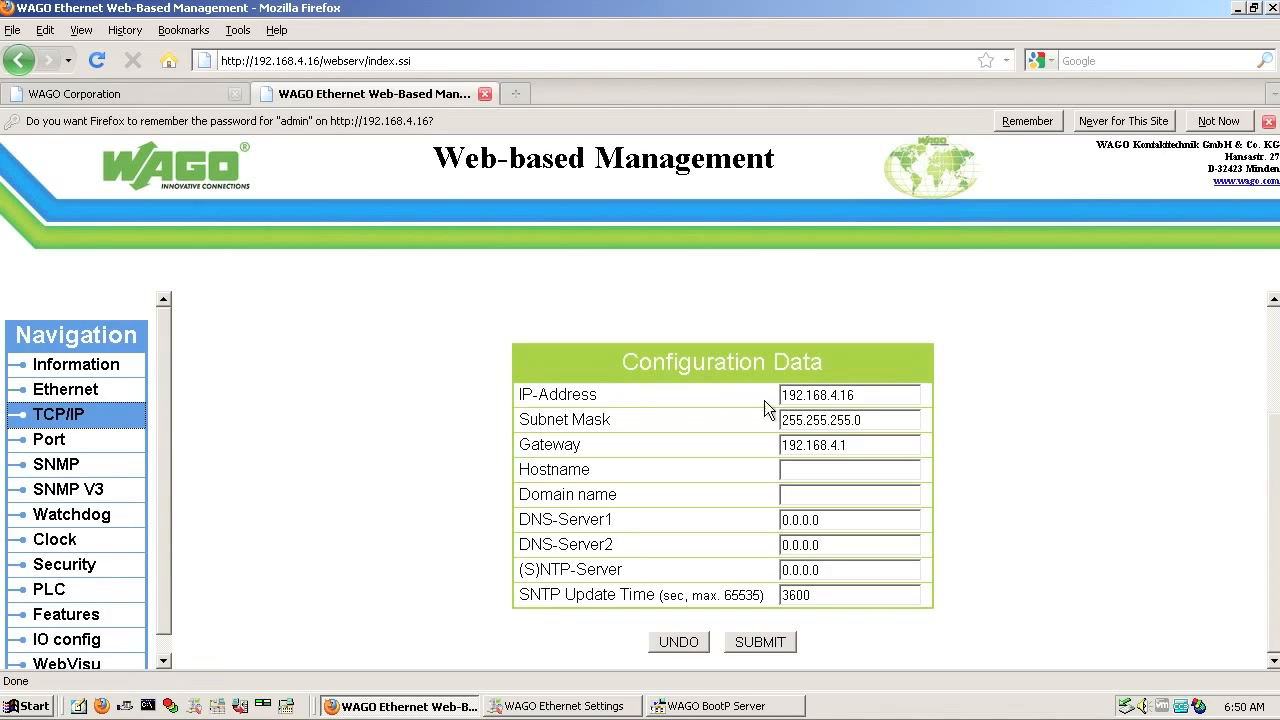